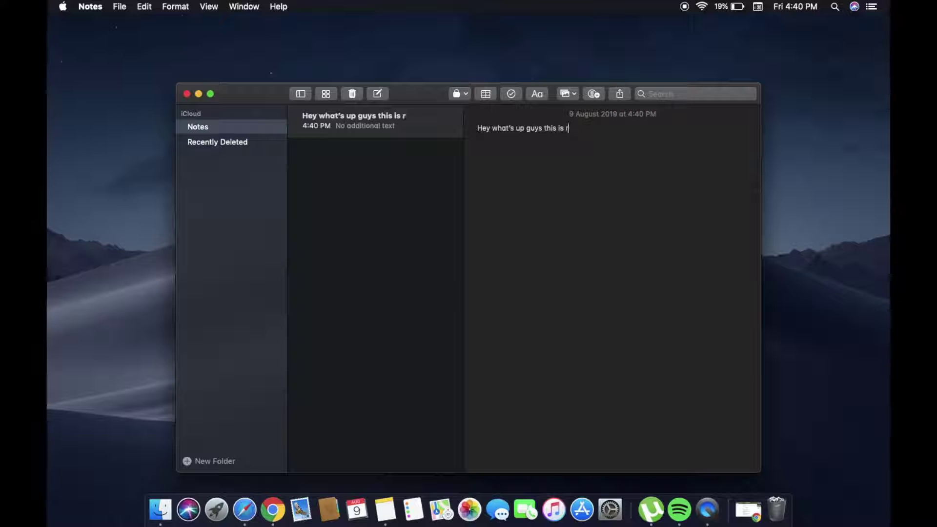
# - Finish the note's greeting with the presenter's name and "in this video I am gonna show you how to transfer files between Mac OS Mojave to android"
pyautogui.write('in this video I am gonna show you how to transfer files between Mac OS Mojave')
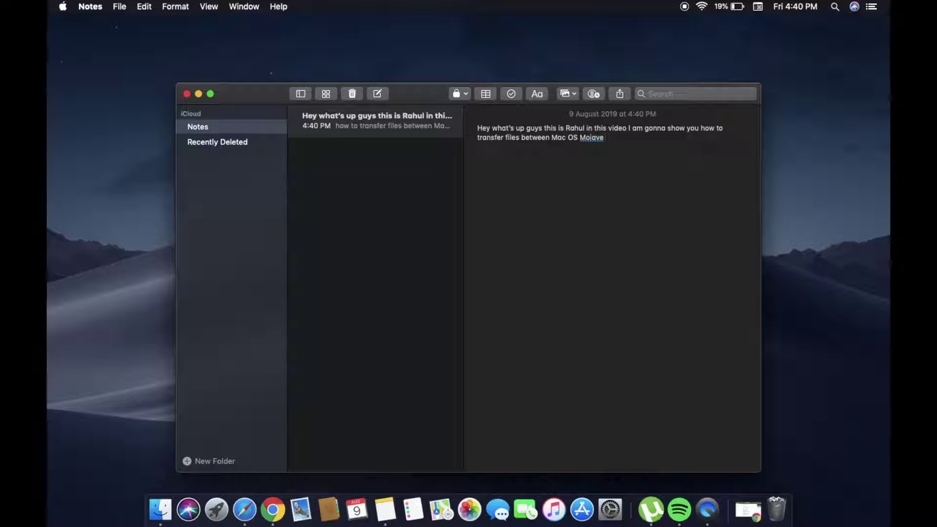
pyautogui.write(' to android')
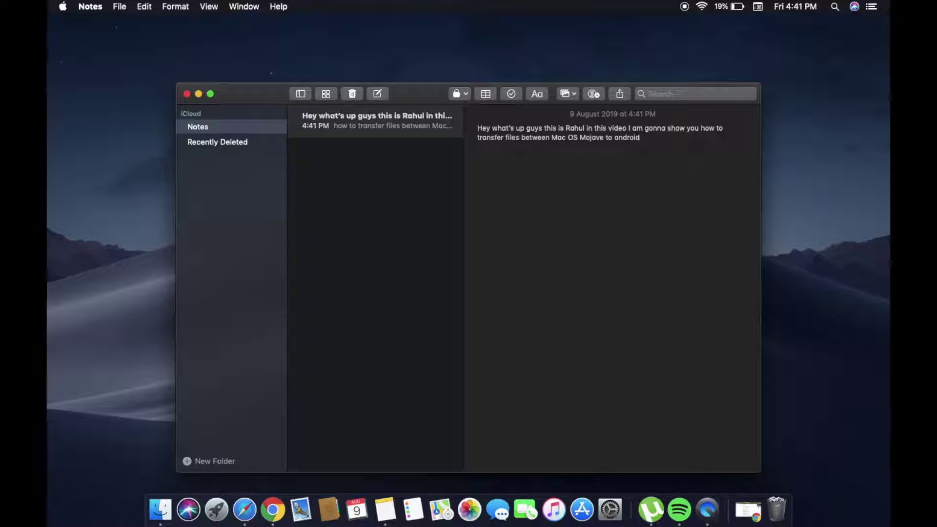
# - Add a new paragraph "So with out wasting time lets get started" to the note and minimize the Notes window
pyautogui.press('Return')
pyautogui.press('Return')
pyautogui.write('So with out wasting time')
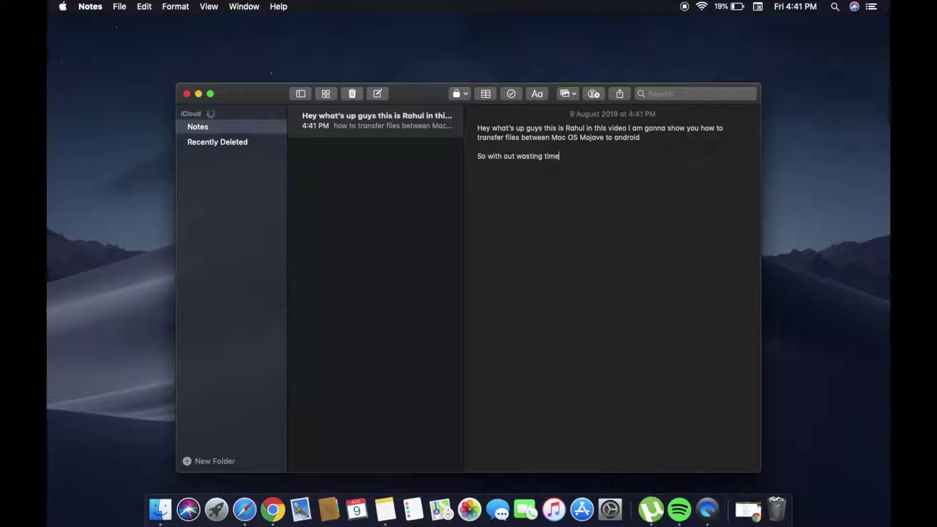
pyautogui.write(' lets get started')
pyautogui.click(199, 93)
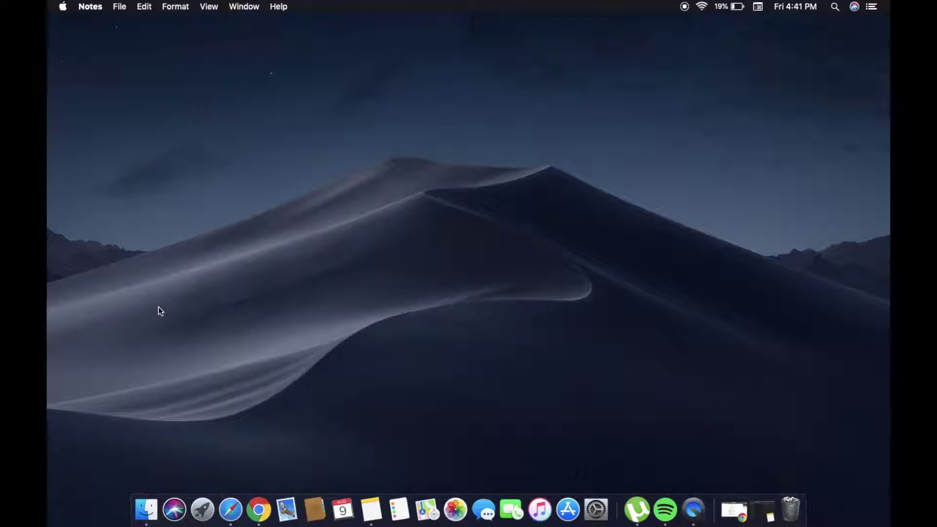
# - Switch to Safari, open the android.com page for "android file transfer" in a new tab and download the app
pyautogui.click(225, 493)
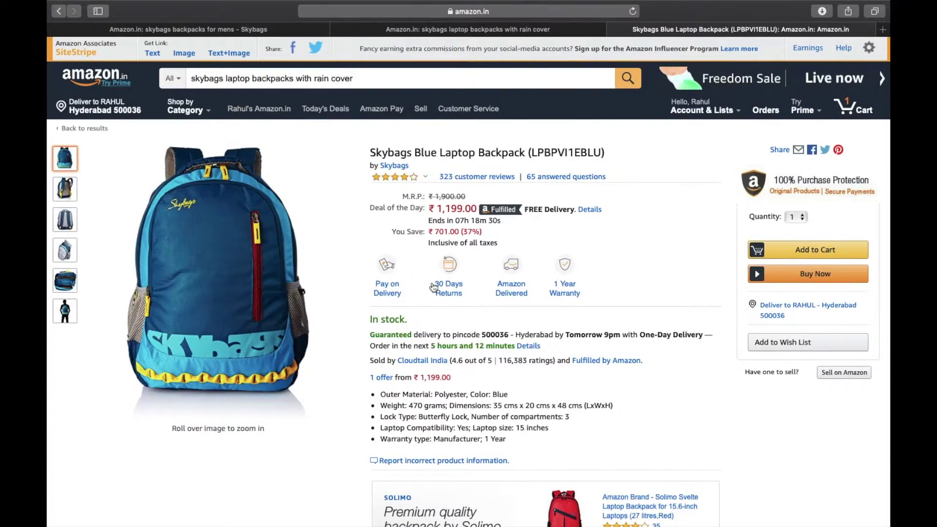
pyautogui.press('super+shift+backslash')
pyautogui.click(798, 77)
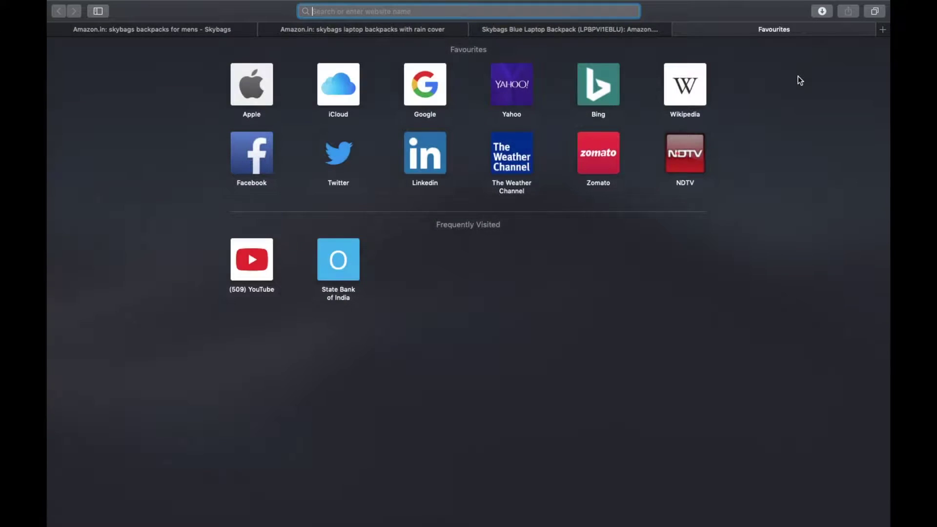
pyautogui.write('androi')
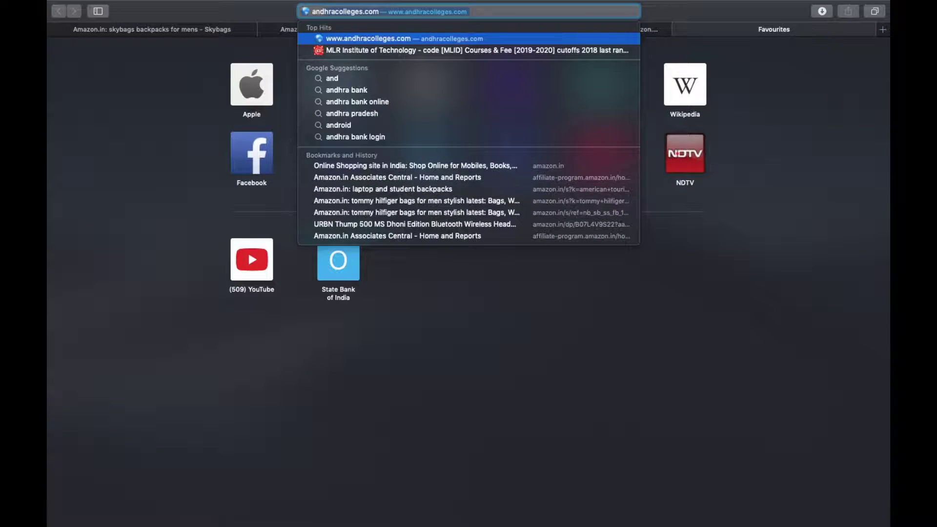
pyautogui.write('d file transfer')
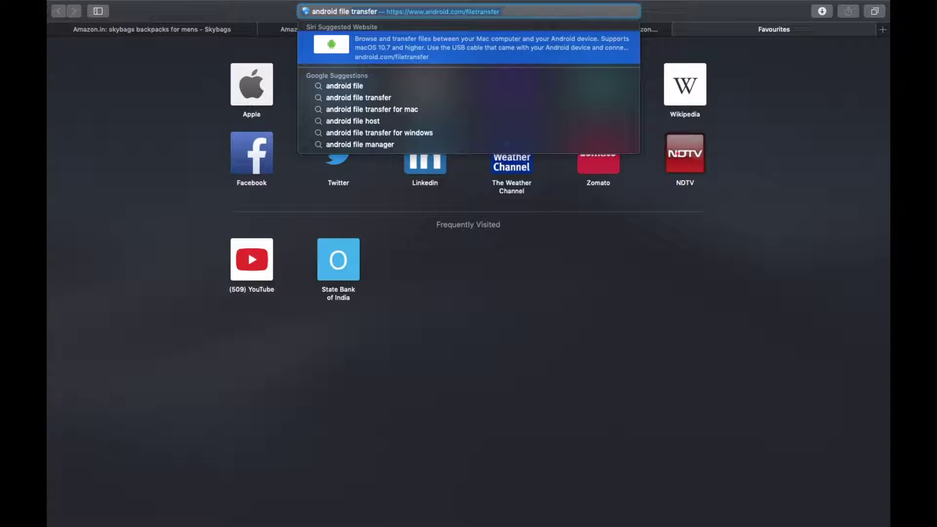
pyautogui.press('Return')
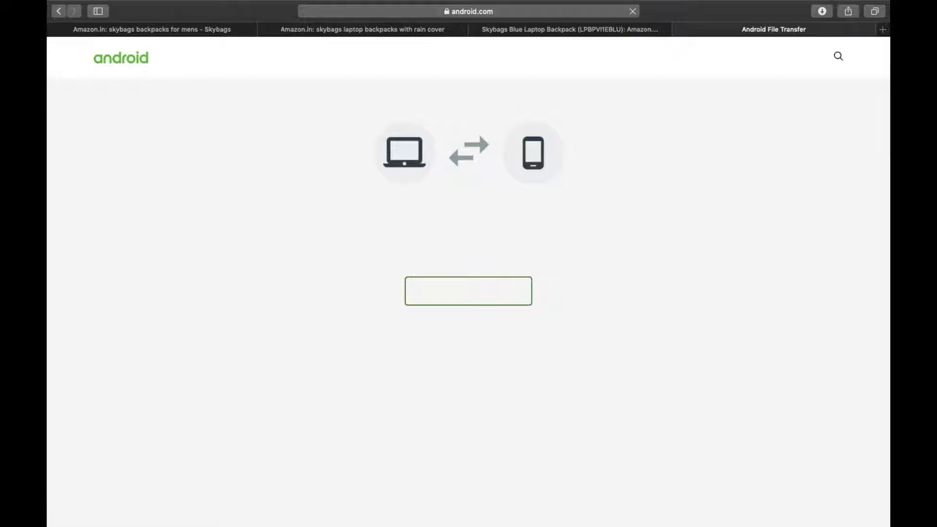
pyautogui.click(456, 295)
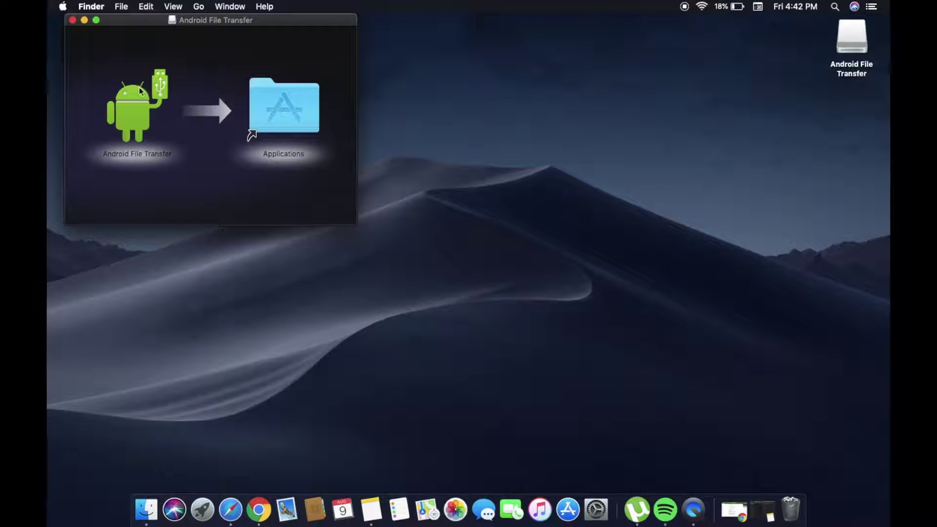
# - Install Android File Transfer into the Applications folder and clear the Applications and installer windows off the desktop
pyautogui.moveTo(133, 107); pyautogui.dragTo(277, 113)
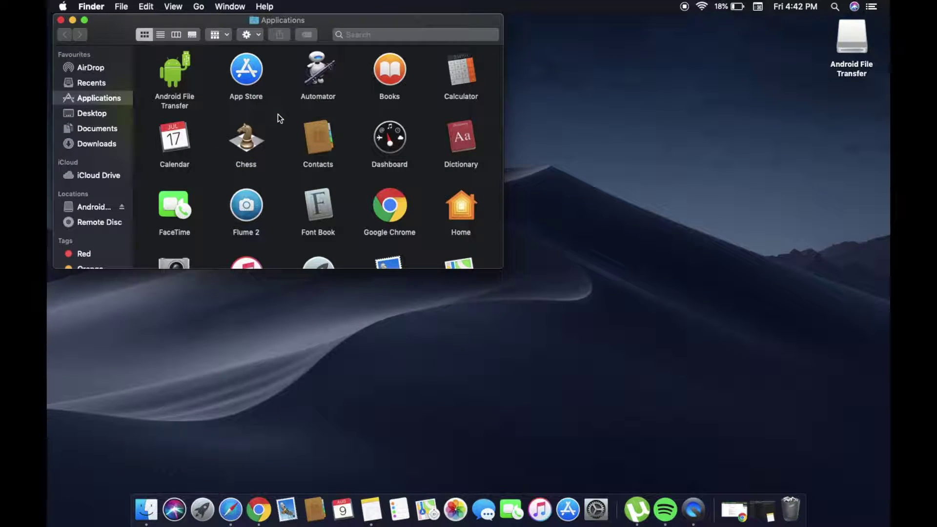
pyautogui.click(616, 170)
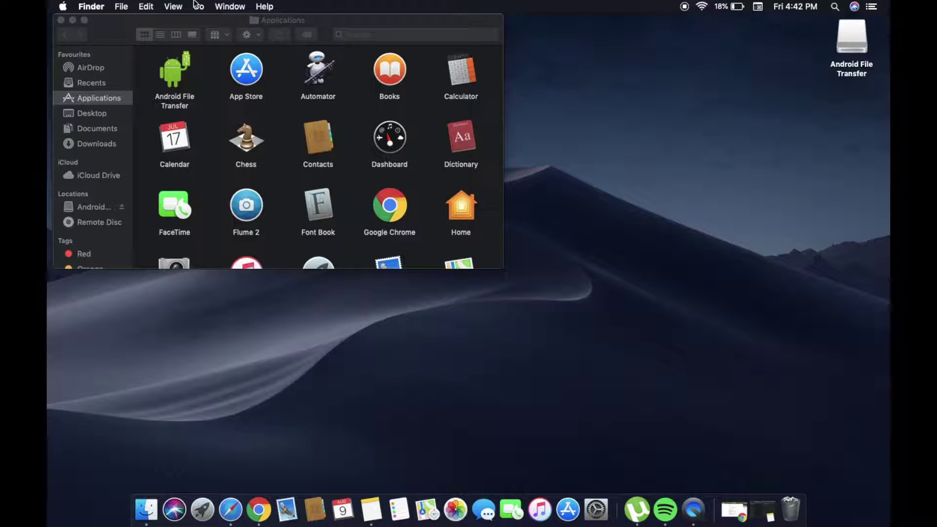
pyautogui.click(73, 21)
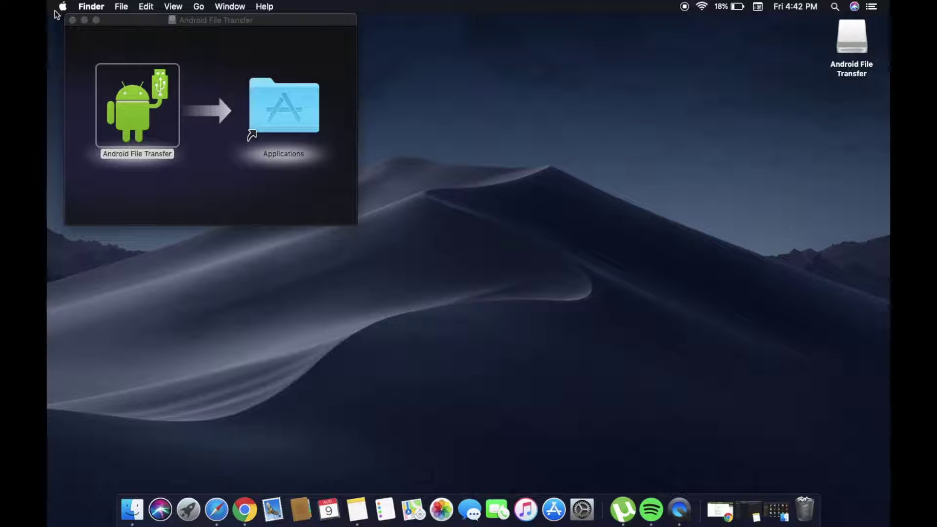
pyautogui.click(73, 20)
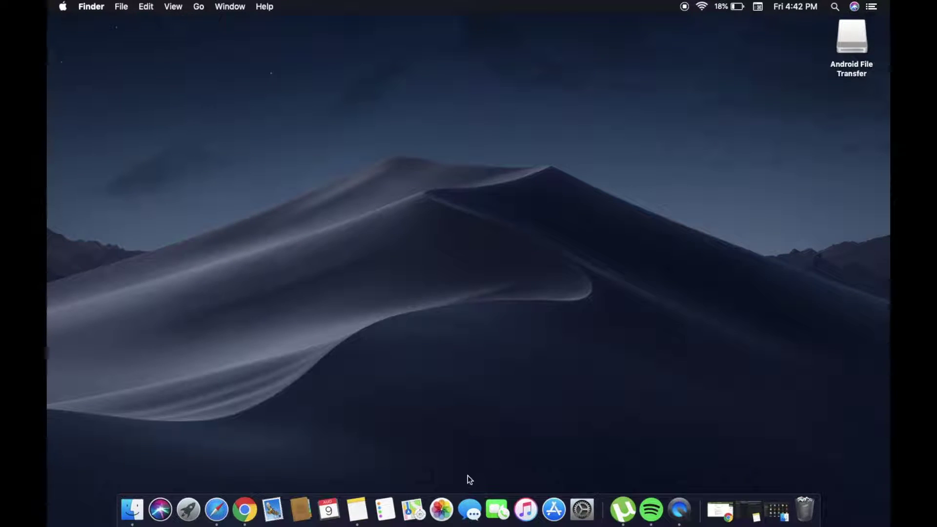
# - Switch to Notes, add the paragraph "Now connect your android device to Mac with usb cable" and minimize the note
pyautogui.click(366, 516)
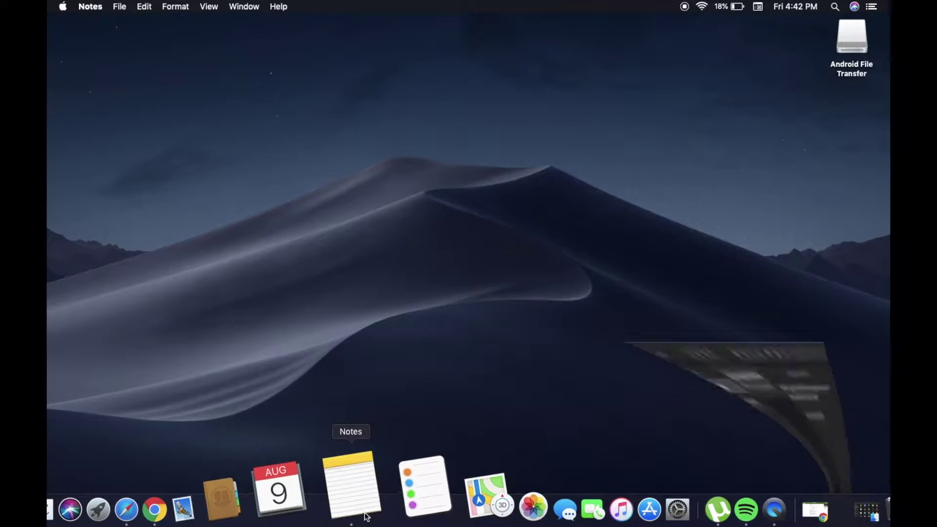
pyautogui.press('Return')
pyautogui.press('Return')
pyautogui.write('Now connect your android device')
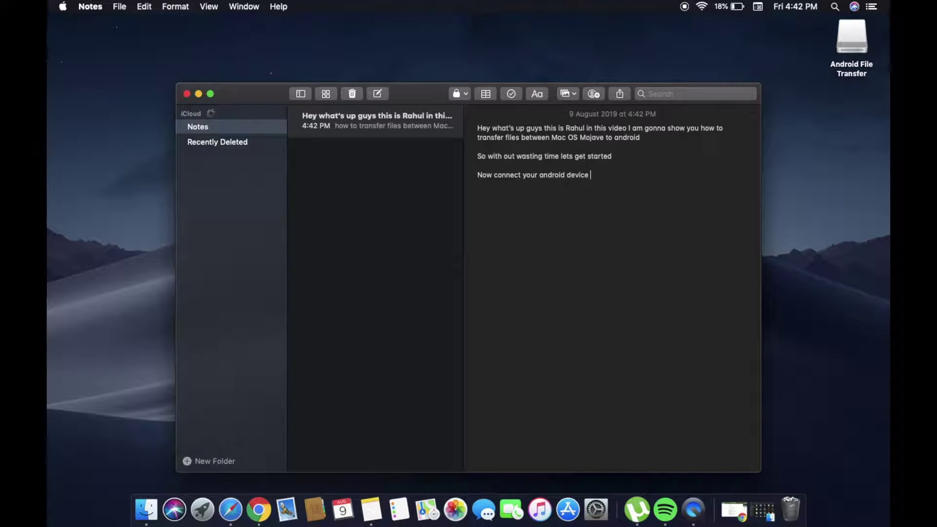
pyautogui.write(' to Mac with usb cable')
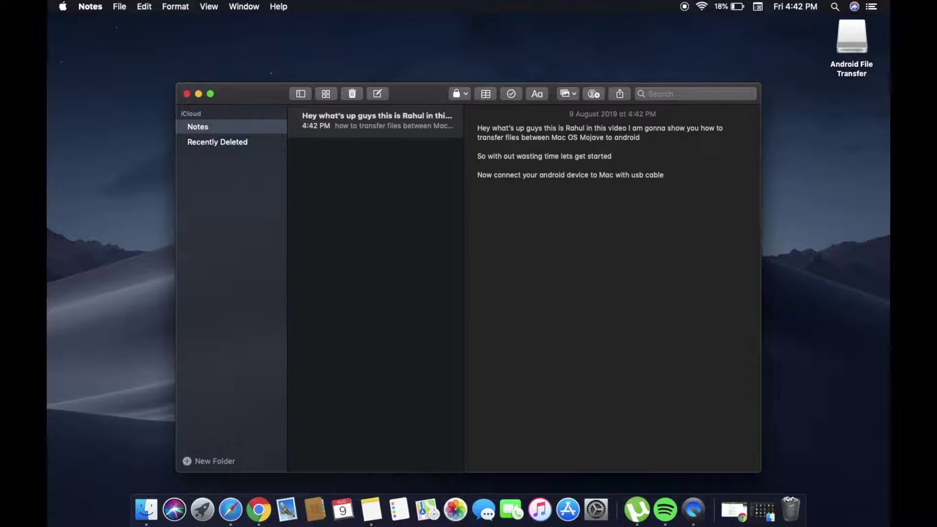
pyautogui.click(198, 93)
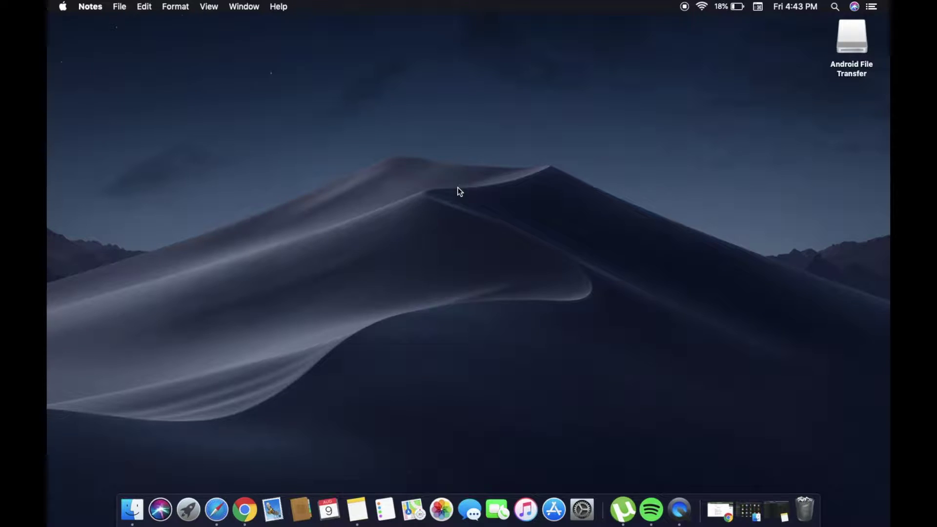
# - Launch Android File Transfer, allow the downloaded app to open and get past its compatibility notice and welcome screen
pyautogui.press('F4')
pyautogui.click(701, 521)
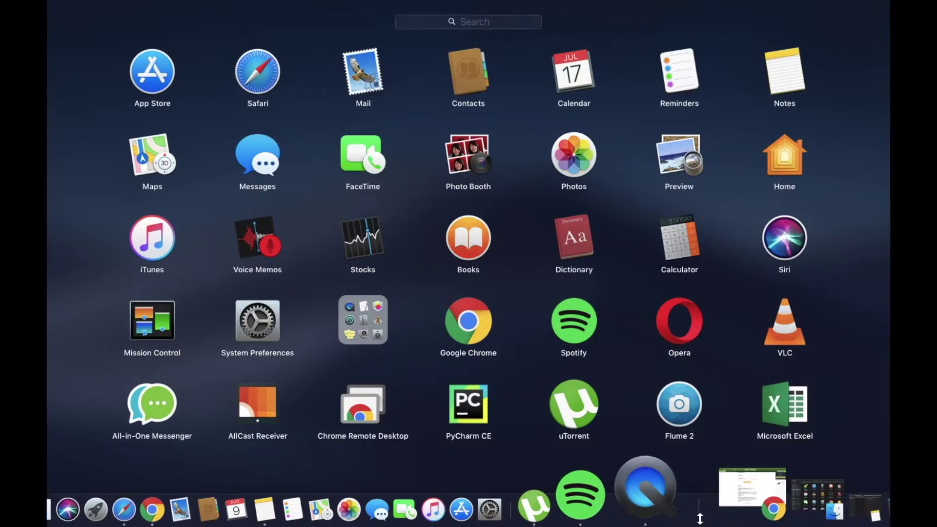
pyautogui.hscroll(3, 314, 277)
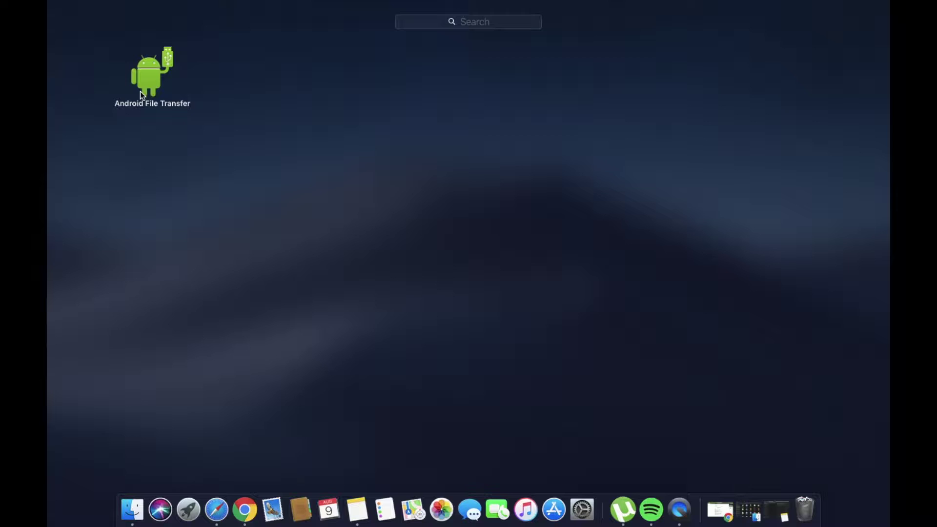
pyautogui.click(144, 83)
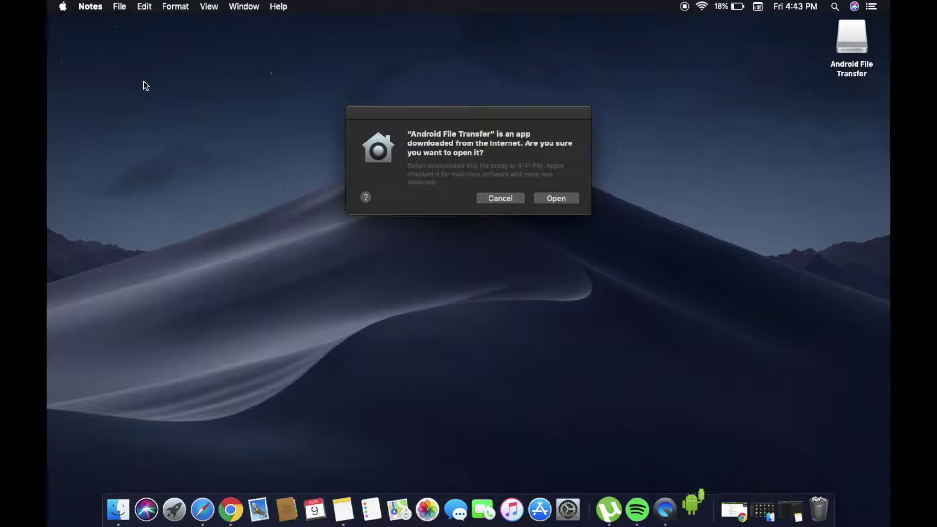
pyautogui.click(543, 199)
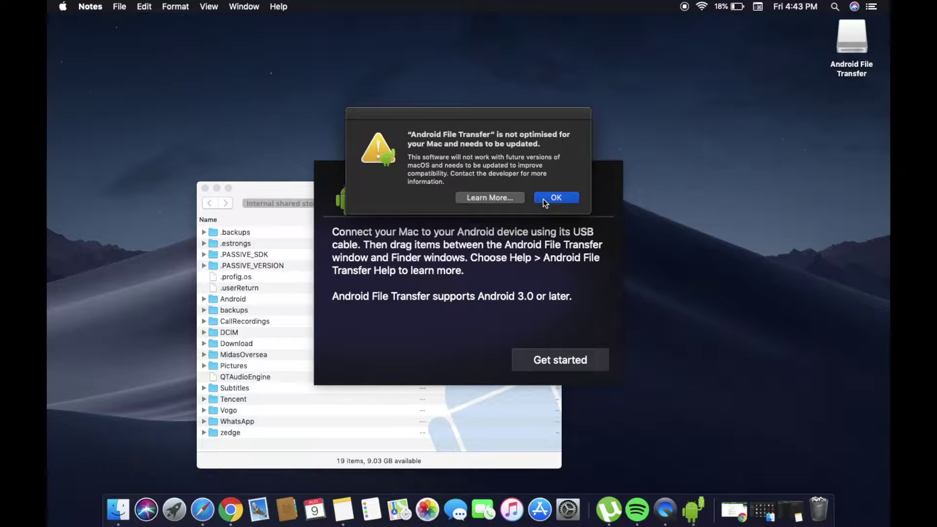
pyautogui.click(545, 201)
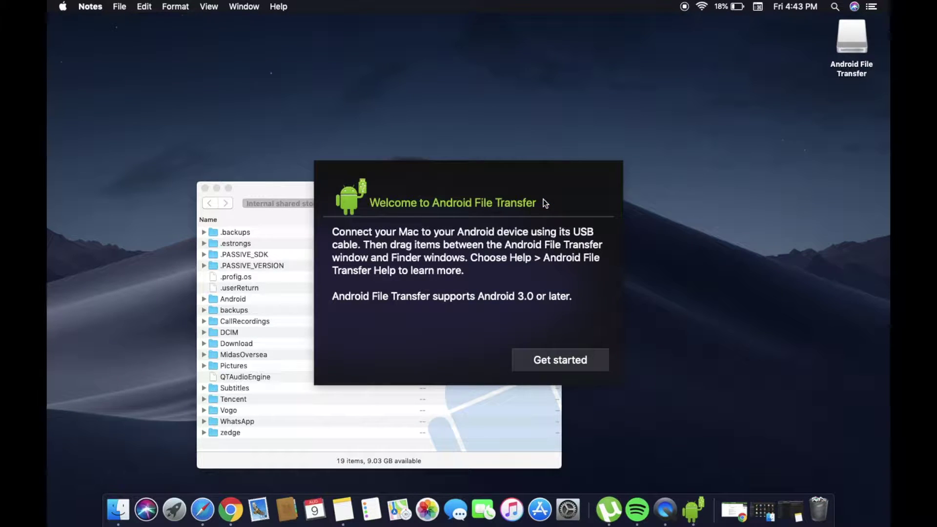
pyautogui.click(552, 361)
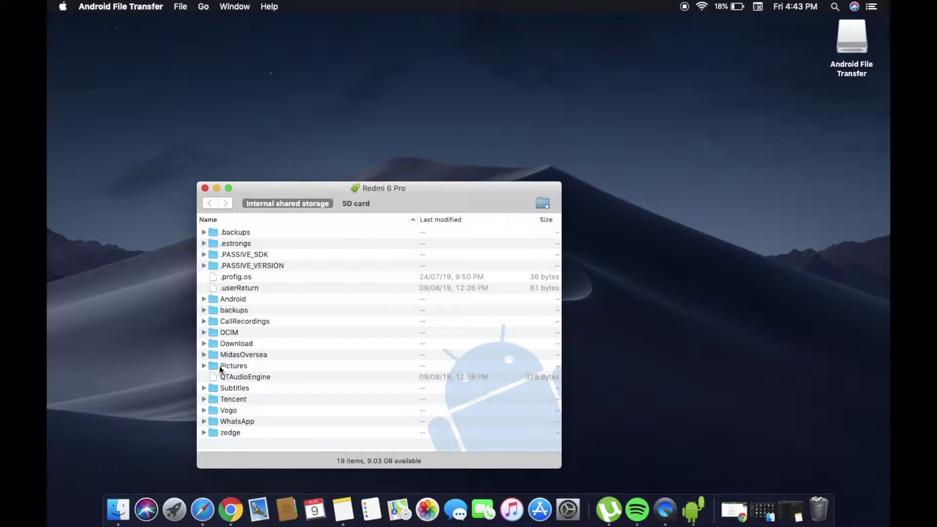
# - Copy the Aladdin (2019) and Avengers Endgame (2019) folders from the phone's Download folder to the Mac desktop
pyautogui.click(236, 344)
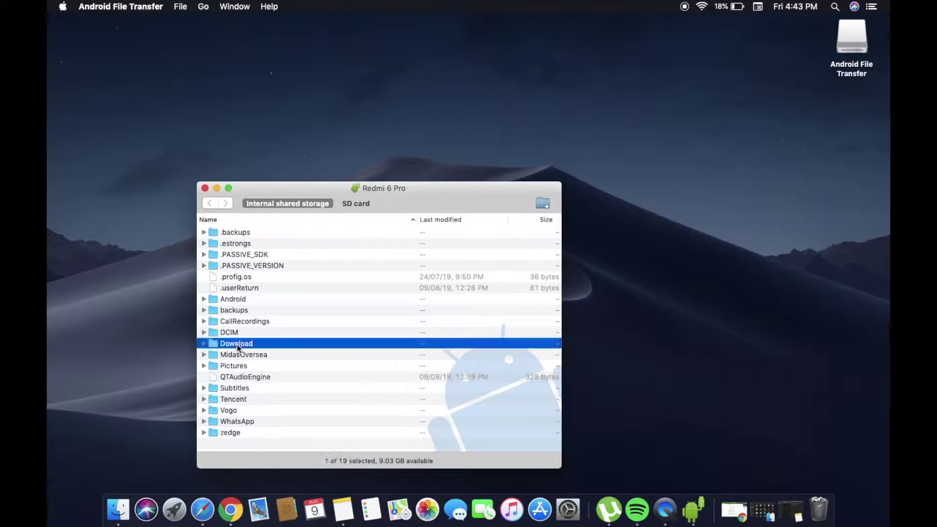
pyautogui.click(203, 344)
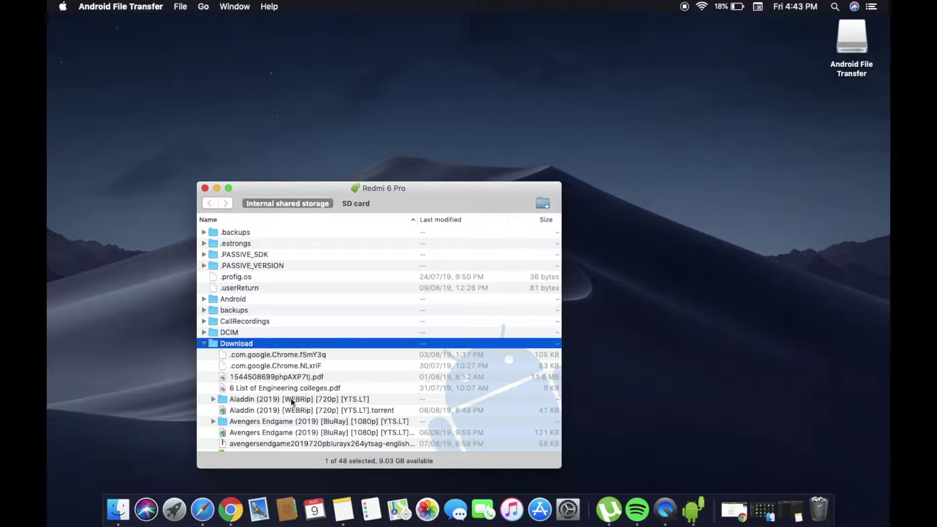
pyautogui.moveTo(290, 396); pyautogui.dragTo(696, 317)
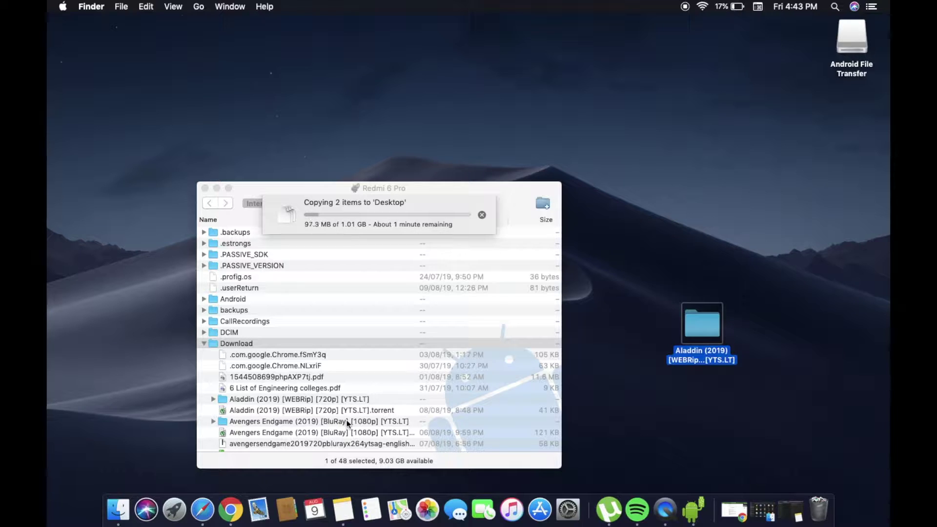
pyautogui.click(225, 422)
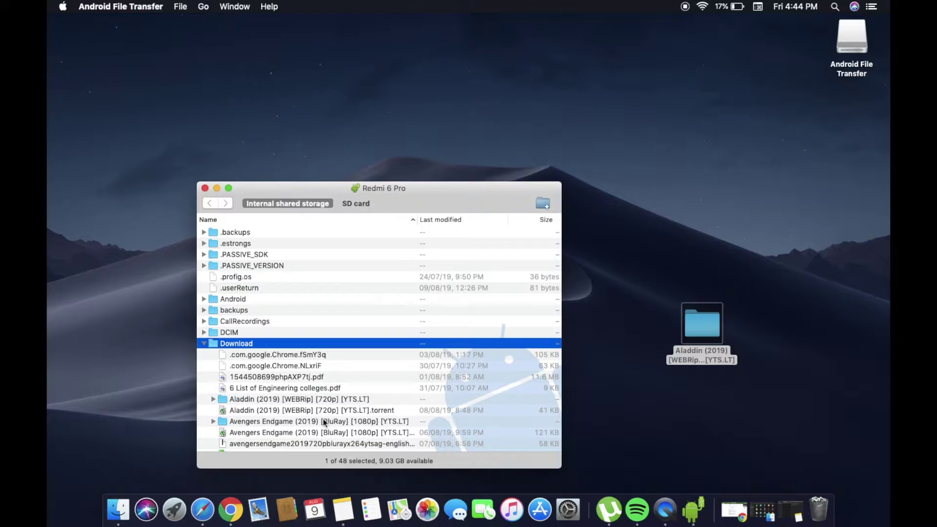
pyautogui.moveTo(289, 422); pyautogui.dragTo(750, 427)
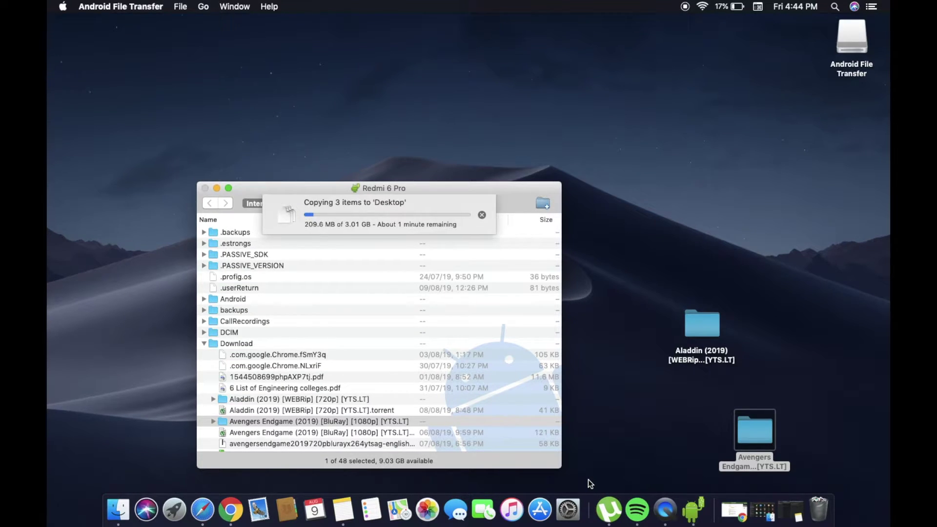
# - Switch to Notes and add the paragraph "Simply drag and drop files which do you want to transfer"
pyautogui.click(348, 516)
pyautogui.press('Return')
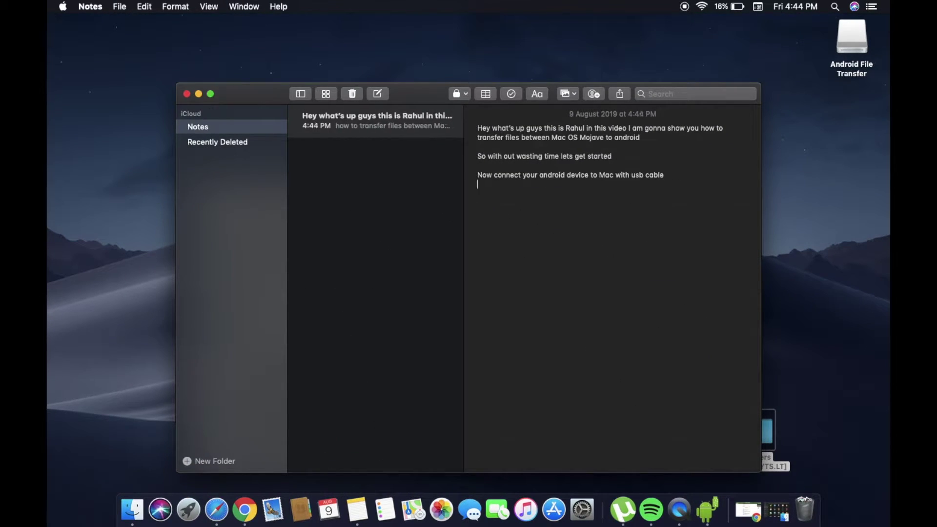
pyautogui.write('Simpl')
pyautogui.write('y ')
pyautogui.write('drag and drop')
pyautogui.write(' files ')
pyautogui.write('which')
pyautogui.write('you')
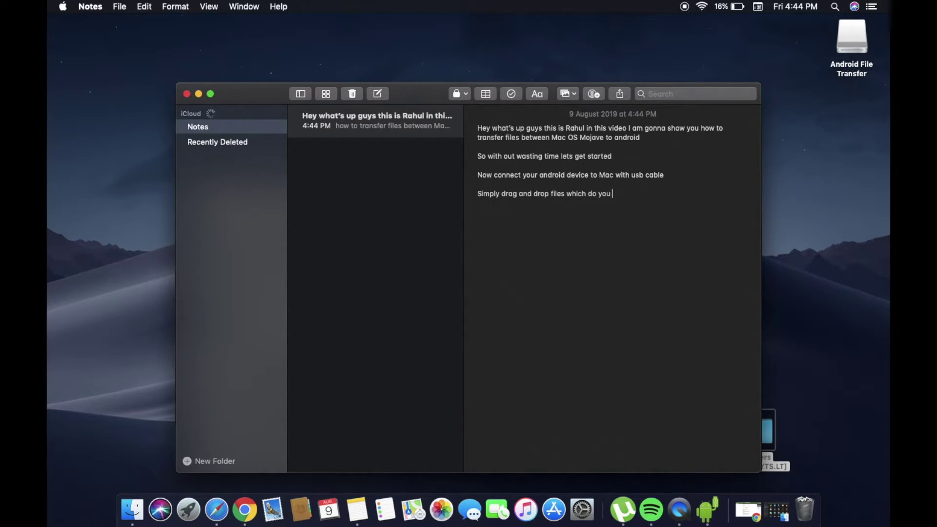
pyautogui.write(' want to transfer')
# - Add a closing paragraph to the note: "That's It guys thanks for watching if you like this video hit thumbs up share and do subscribe"
pyautogui.press('Return')
pyautogui.press('Return')
pyautogui.write("That's It")
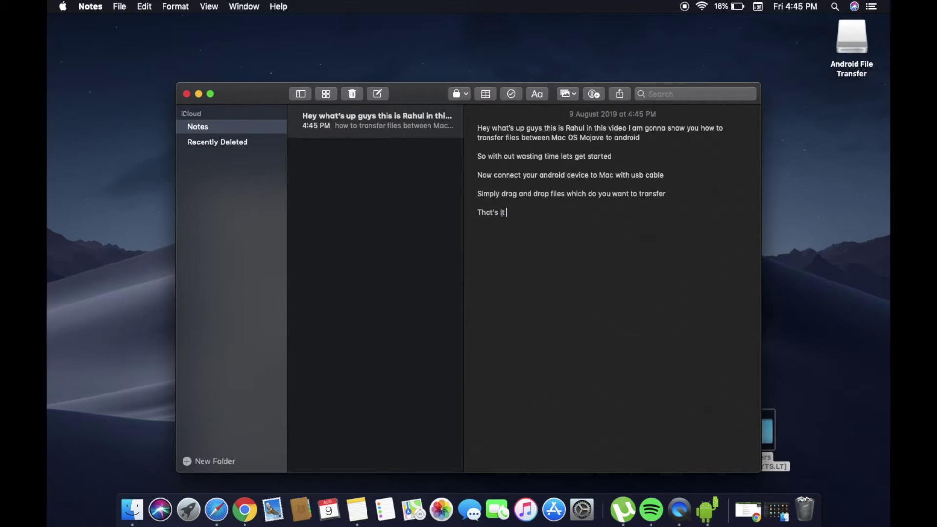
pyautogui.write(' guys thanks for watching i')
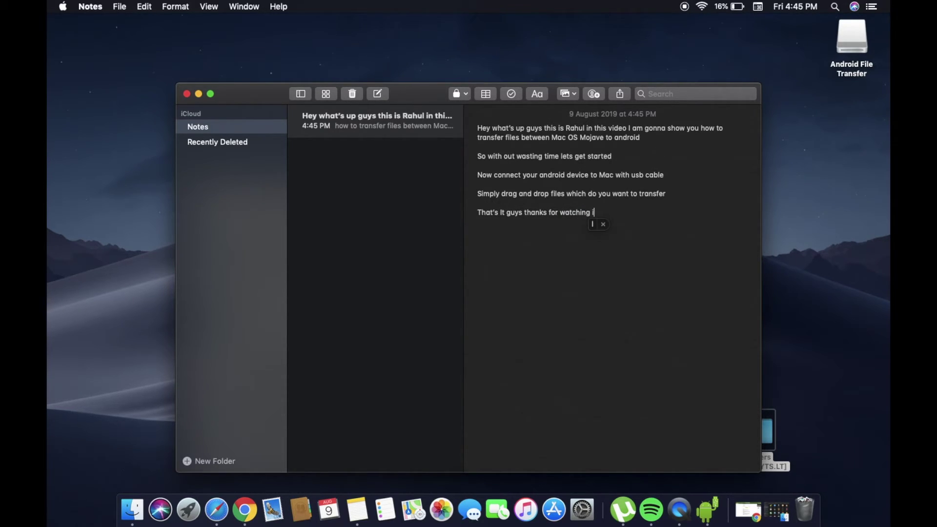
pyautogui.write('f you like this video thit thum')
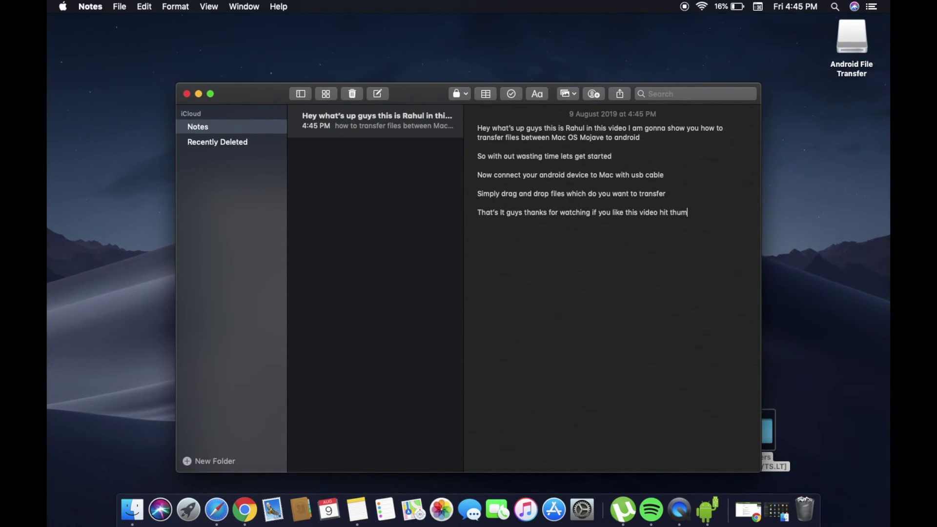
pyautogui.write('bs up shatand do subscribe')
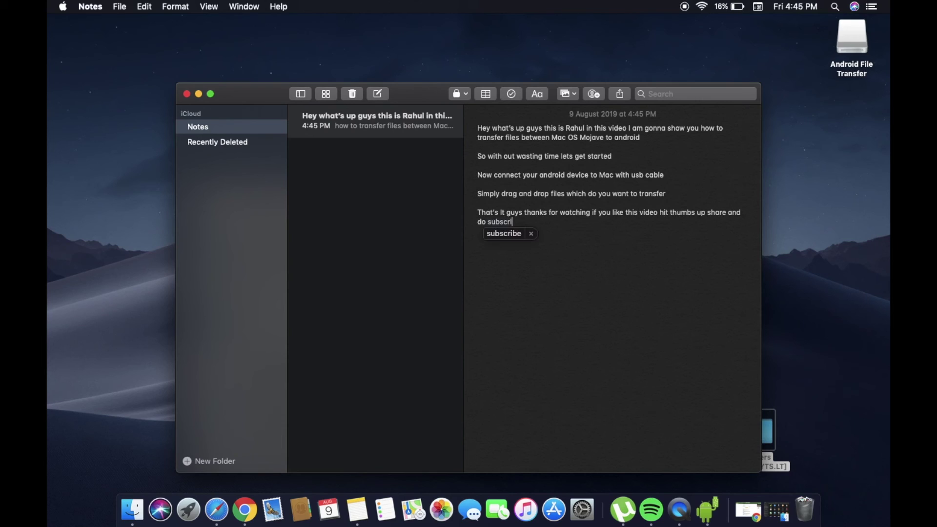